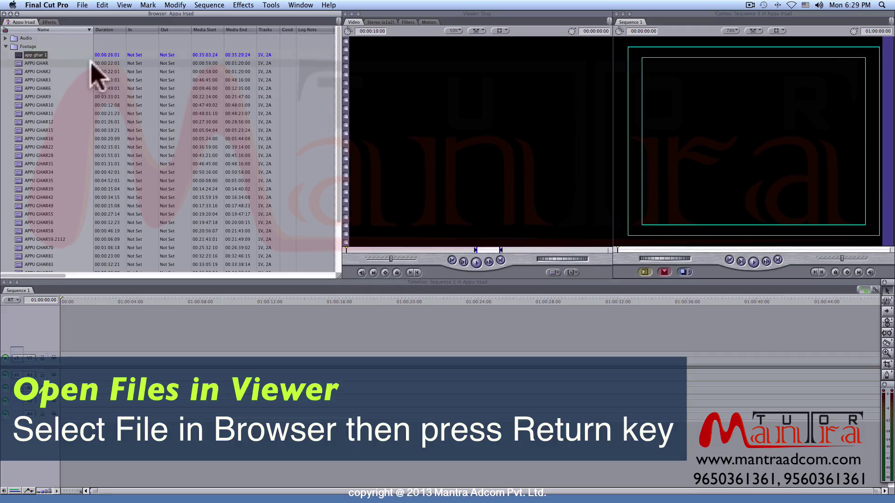
- Open the app ghar 1 clip in the Viewer and play through part of it before stopping playback
{"action": "key", "text": "Return"}
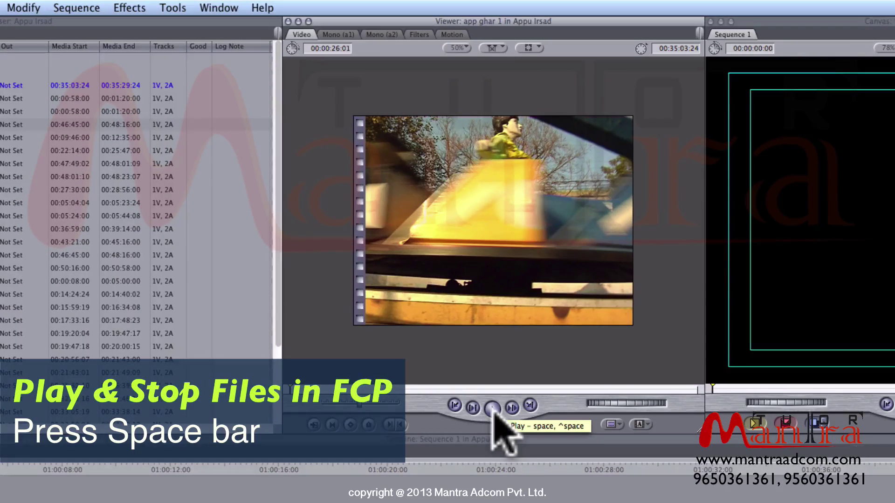
{"action": "key", "text": "space"}
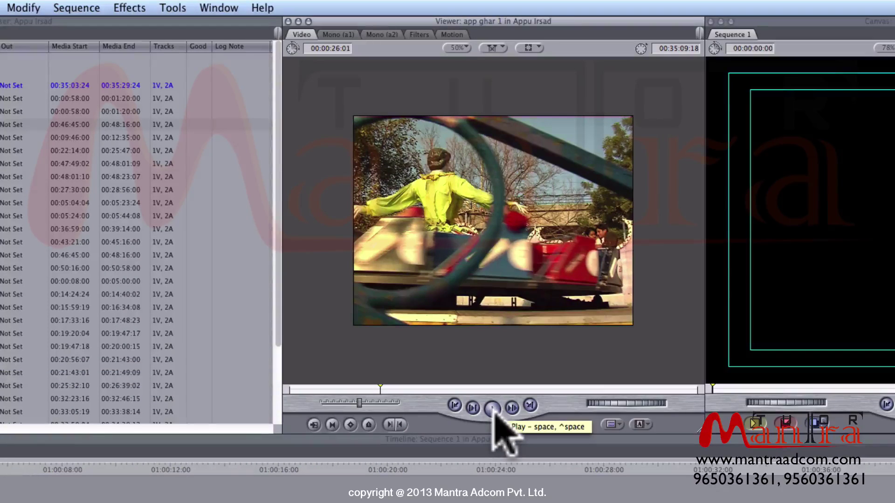
{"action": "left_click", "coordinate": [493, 412]}
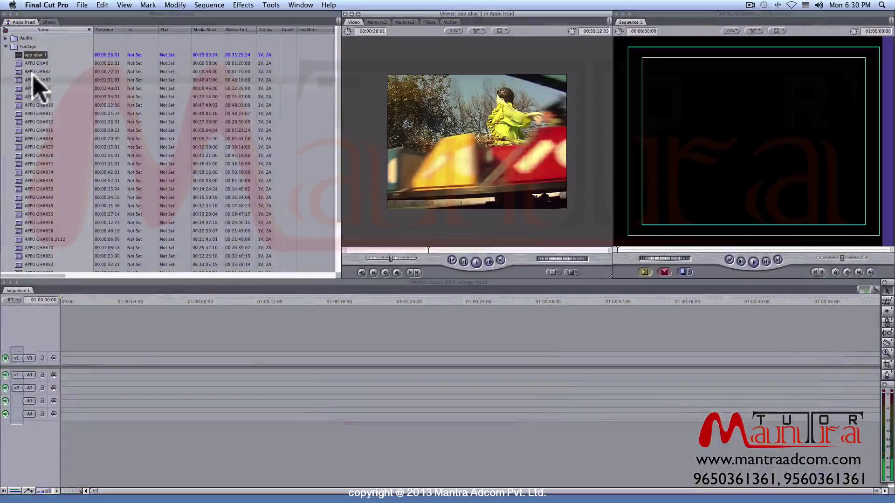
- Load the clips APPU GHAR, APPU GHAR3 and APPU GHAR11 into the Viewer one after another
{"action": "left_click_drag", "start_coordinate": [17, 61], "coordinate": [395, 93]}
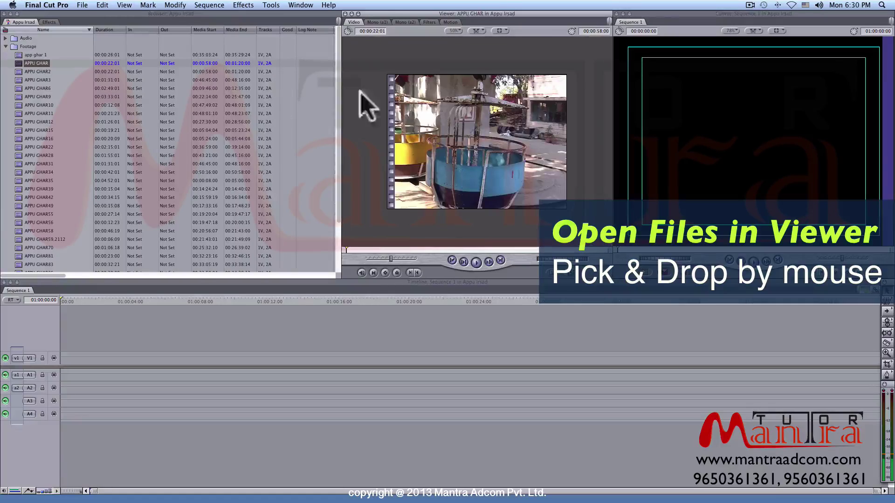
{"action": "left_click_drag", "start_coordinate": [19, 80], "coordinate": [401, 116]}
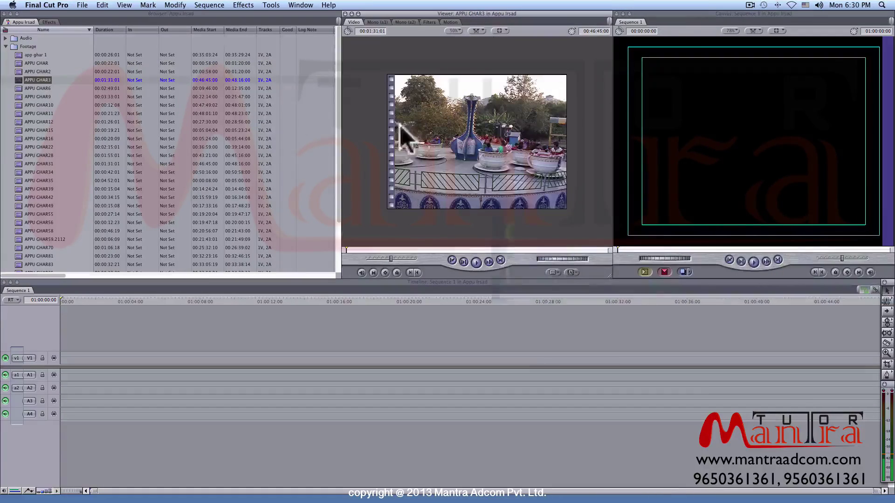
{"action": "double_click", "coordinate": [18, 114]}
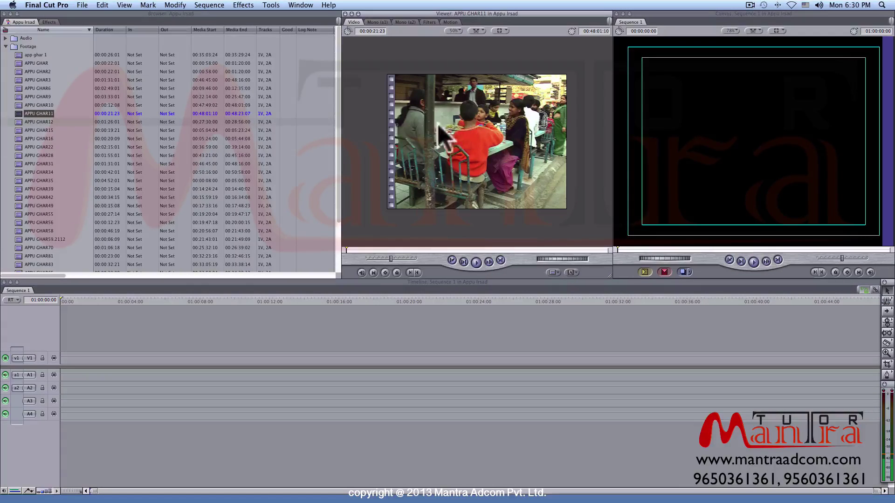
- Place the APPU GHAR11 clip on track V1 at about 9 seconds and shorten the ends of its video and audio
{"action": "left_click_drag", "start_coordinate": [440, 133], "coordinate": [343, 360]}
{"action": "key", "text": "super+z"}
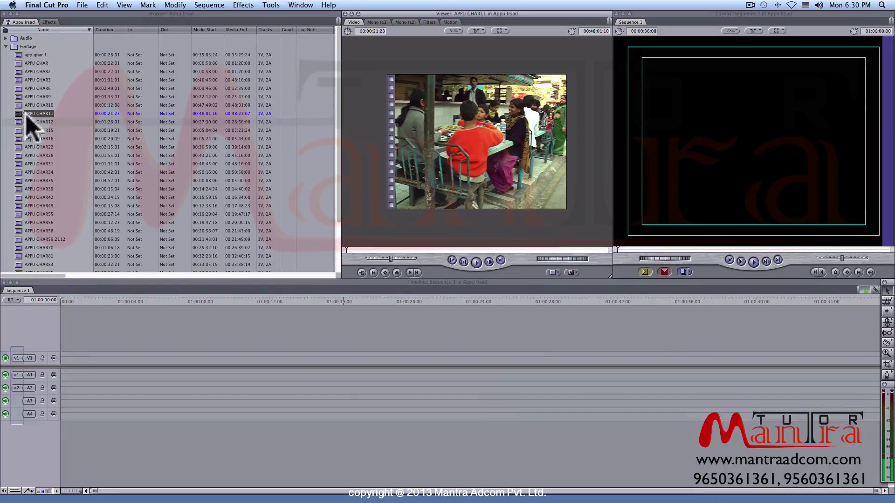
{"action": "left_click_drag", "start_coordinate": [19, 114], "coordinate": [224, 358]}
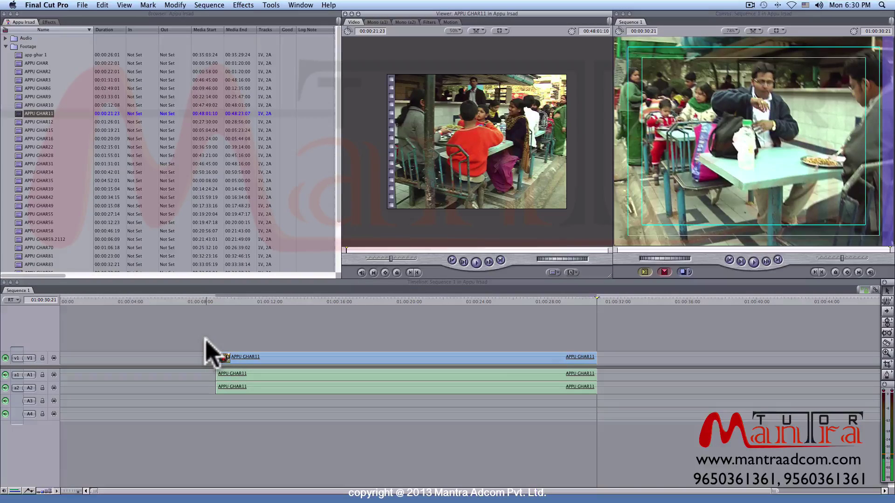
{"action": "left_click", "coordinate": [343, 302]}
{"action": "left_click_drag", "start_coordinate": [596, 357], "coordinate": [334, 358]}
{"action": "left_click_drag", "start_coordinate": [595, 386], "coordinate": [365, 386]}
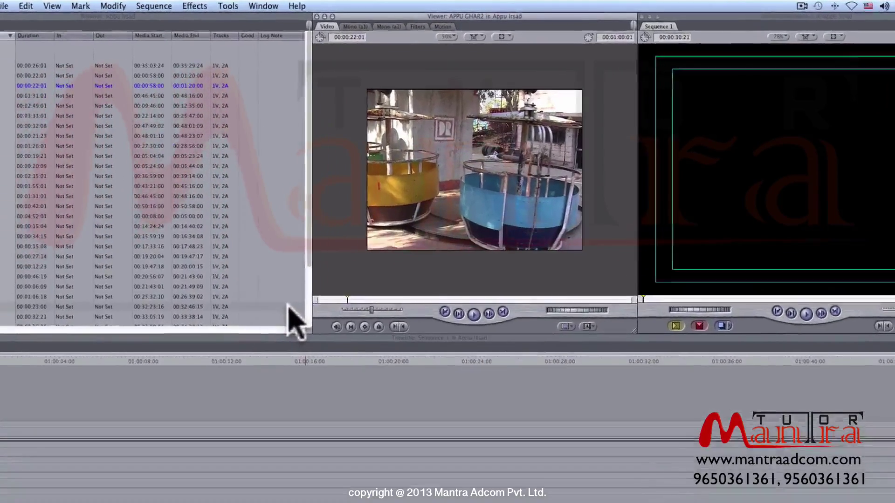
- Mark an in point at 00:01:00:01 and an out point at 00:01:06:08 on APPU GHAR2, and clear both marks
{"action": "key", "text": "i"}
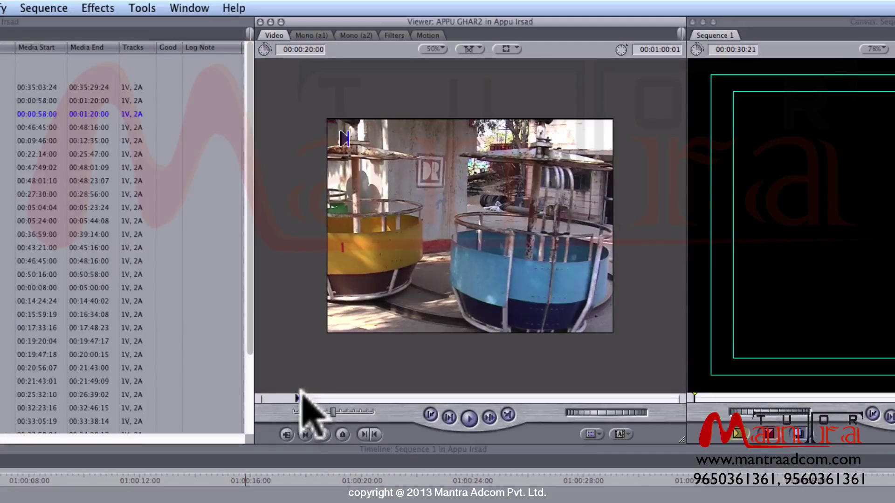
{"action": "mouse_move", "coordinate": [300, 397]}
{"action": "left_mouse_down"}
{"action": "mouse_move", "coordinate": [315, 397]}
{"action": "mouse_move", "coordinate": [296, 406]}
{"action": "left_mouse_up"}
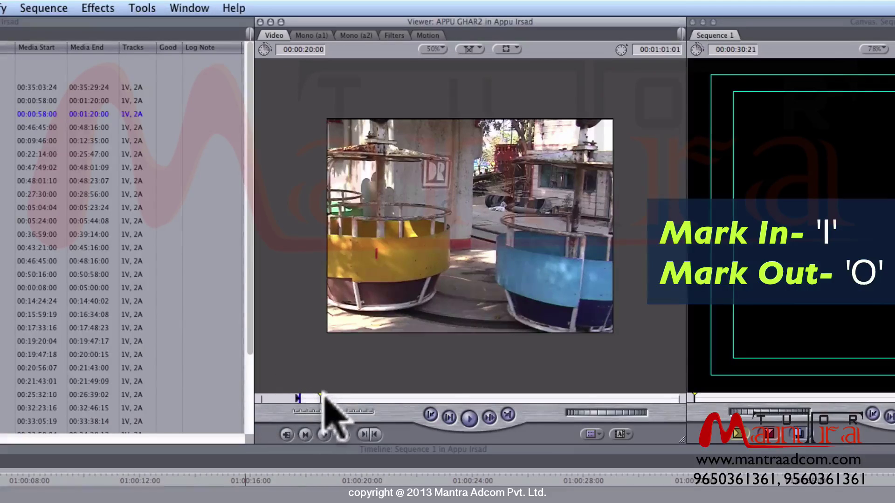
{"action": "left_click", "coordinate": [346, 397]}
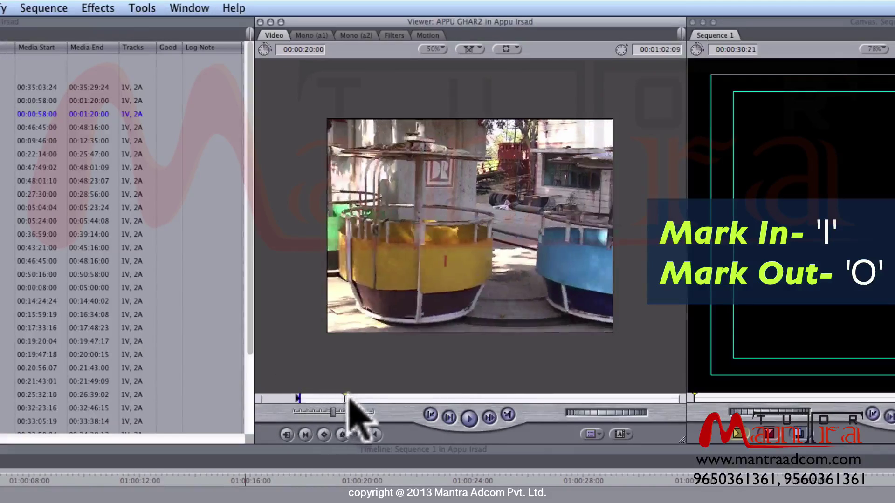
{"action": "left_click_drag", "start_coordinate": [347, 398], "coordinate": [419, 399]}
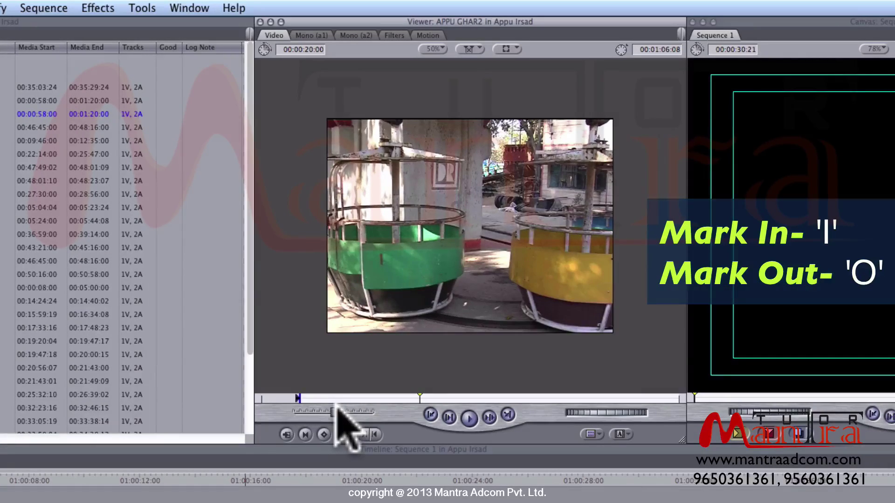
{"action": "key", "text": "o"}
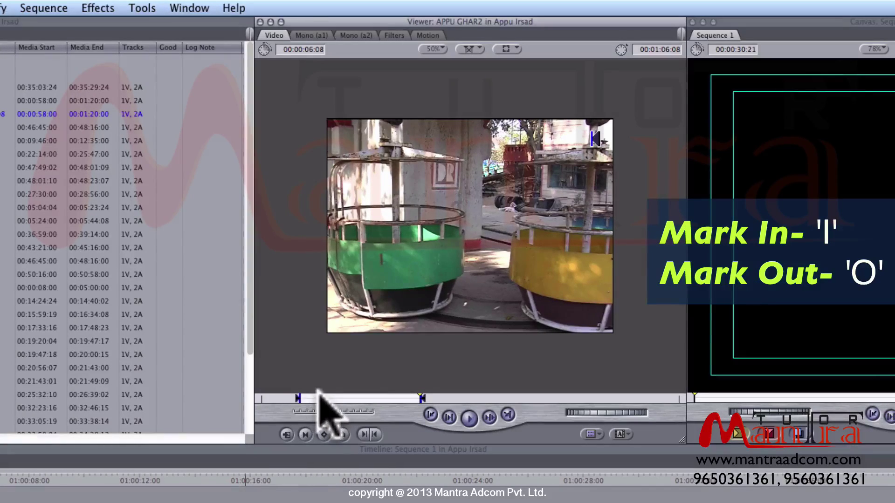
{"action": "key", "text": "alt+i"}
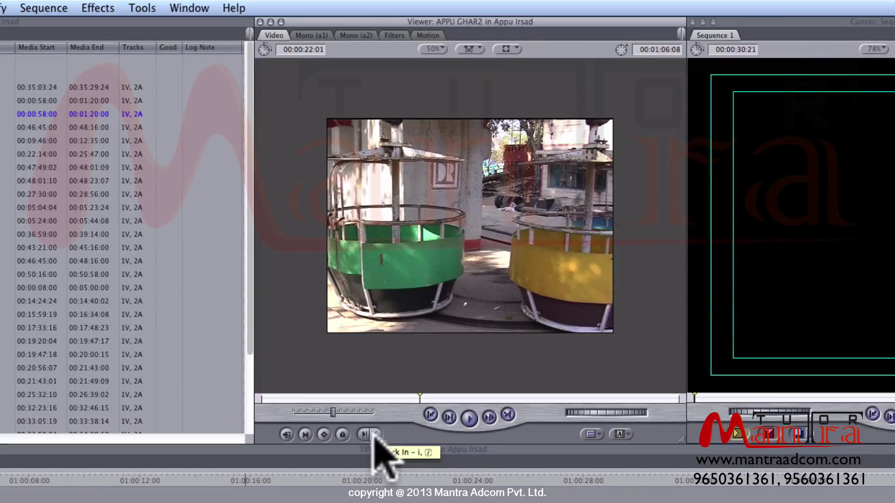
- Mark an in point at 00:01:02:01 and an out point at 00:01:05:05 on the APPU GHAR2 clip
{"action": "left_click", "coordinate": [339, 398]}
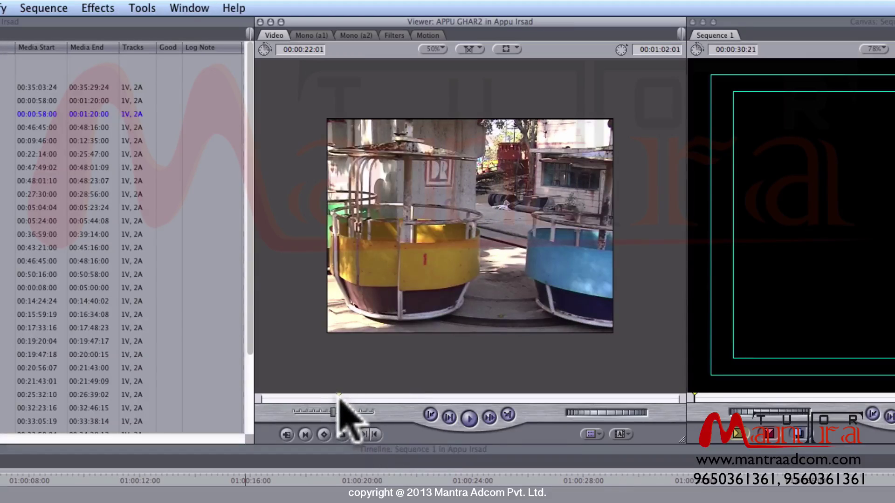
{"action": "left_click", "coordinate": [365, 434]}
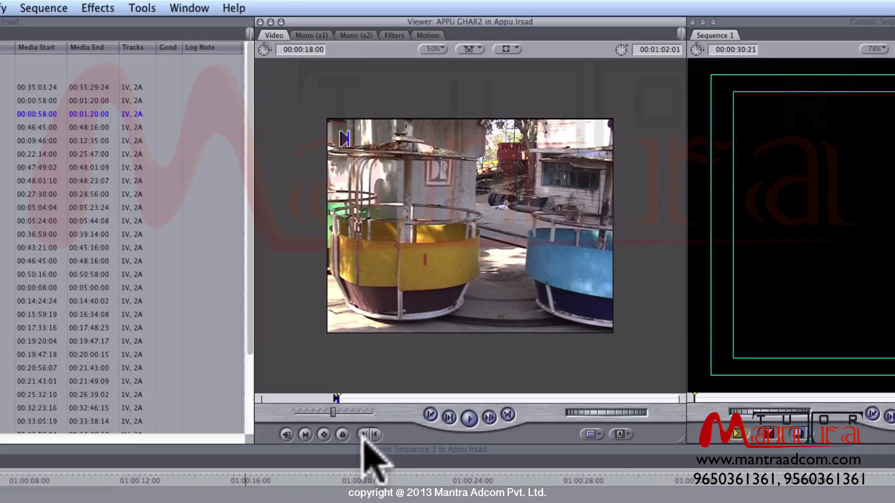
{"action": "left_click", "coordinate": [399, 398]}
{"action": "left_click", "coordinate": [376, 434]}
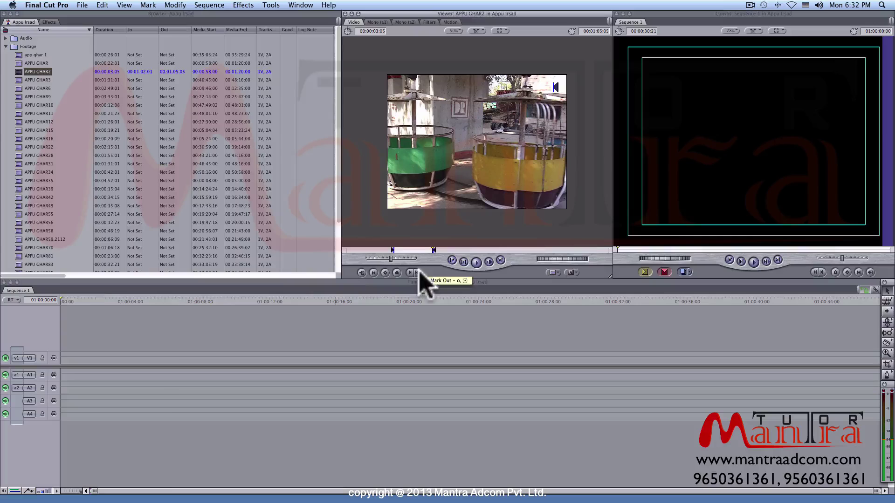
- Try an Overwrite edit of the marked APPU GHAR2 section at 01:00:06:01 in the sequence and undo it
{"action": "left_click", "coordinate": [166, 301]}
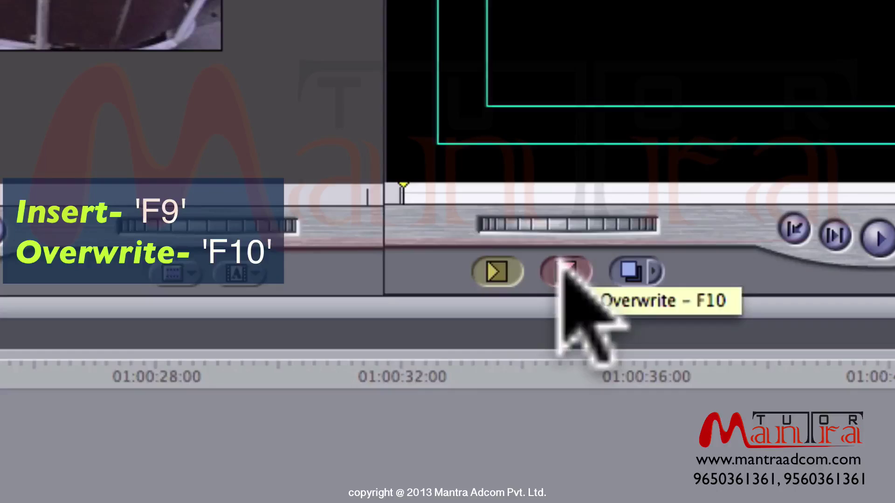
{"action": "left_click", "coordinate": [565, 273]}
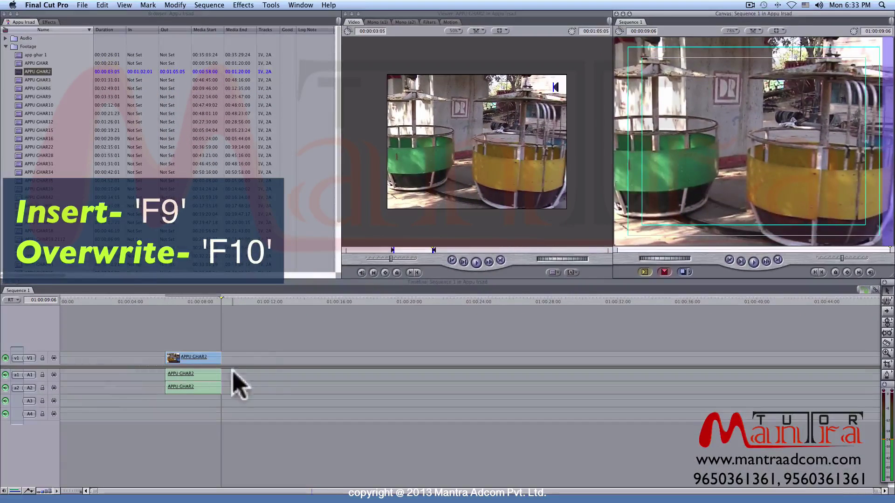
{"action": "key", "text": "super+z"}
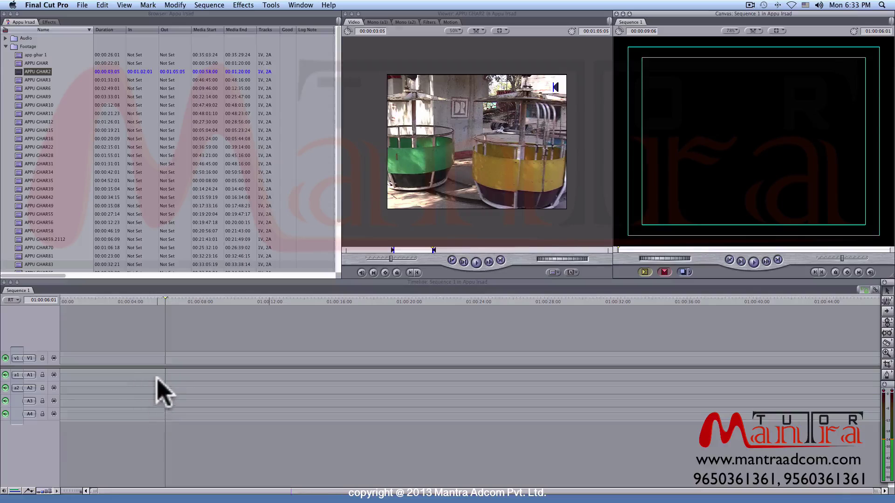
- Try an Insert edit of the marked APPU GHAR2 section at 01:00:06:01 in the sequence and undo it
{"action": "left_click_drag", "start_coordinate": [480, 226], "coordinate": [475, 228]}
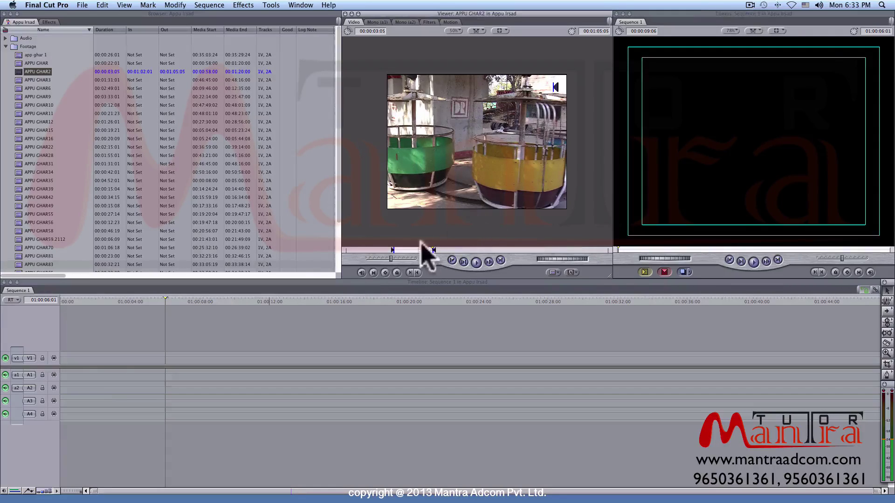
{"action": "left_click", "coordinate": [647, 272]}
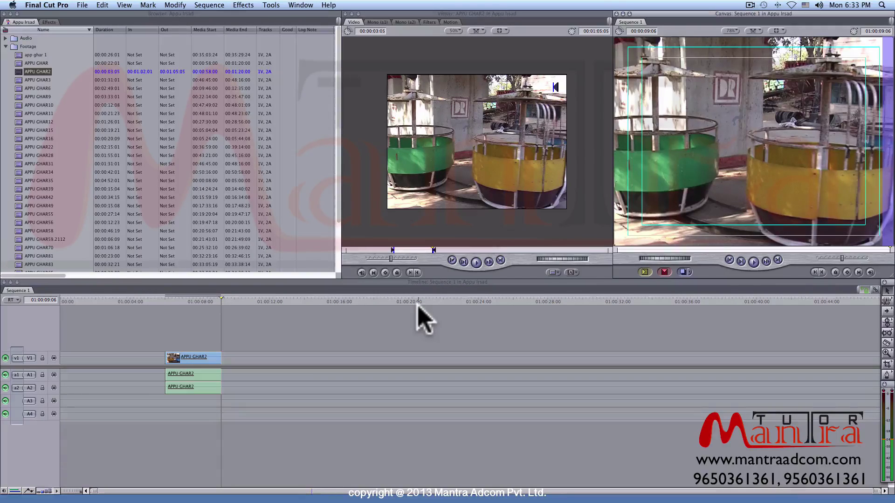
{"action": "key", "text": "super+z"}
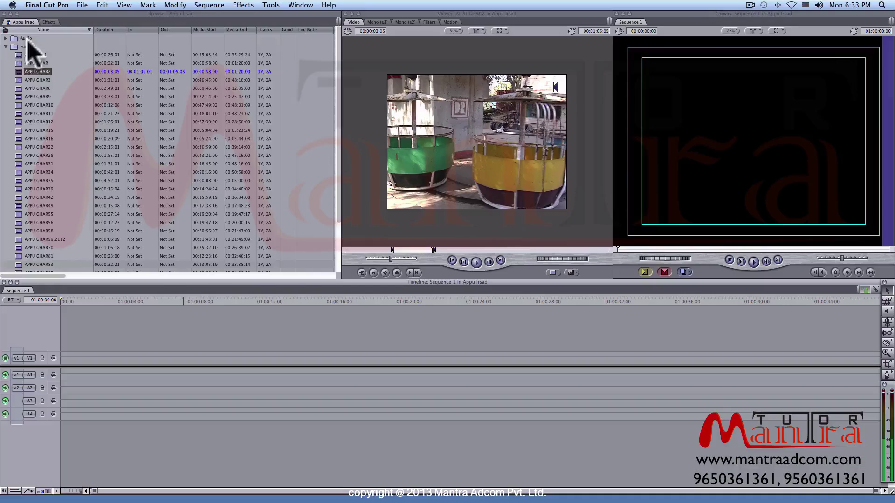
- Open app ghar 1 in the Viewer, shuttle through it, and mark in at 00:35:14:00 and out at 00:35:16:01
{"action": "double_click", "coordinate": [29, 55]}
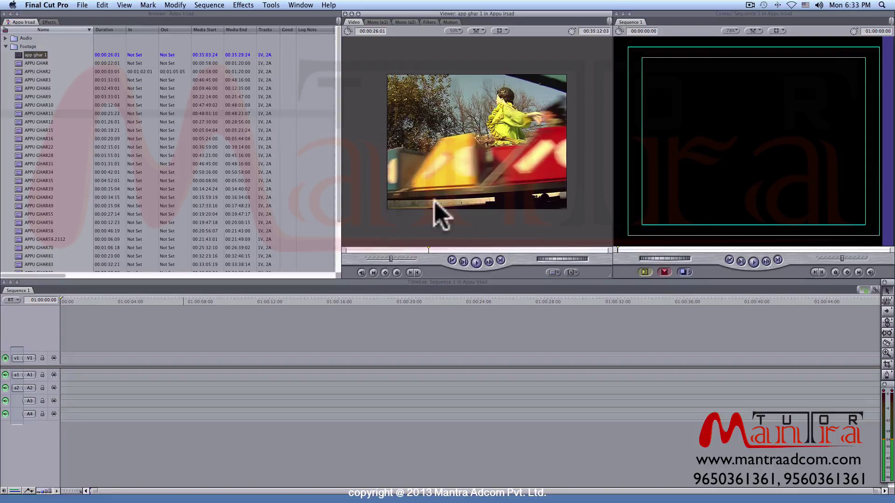
{"action": "key", "text": "space"}
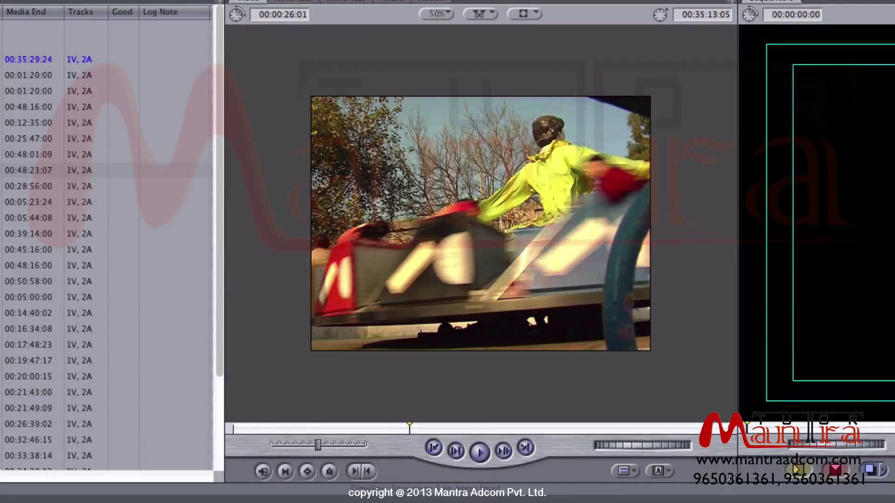
{"action": "key", "text": "j"}
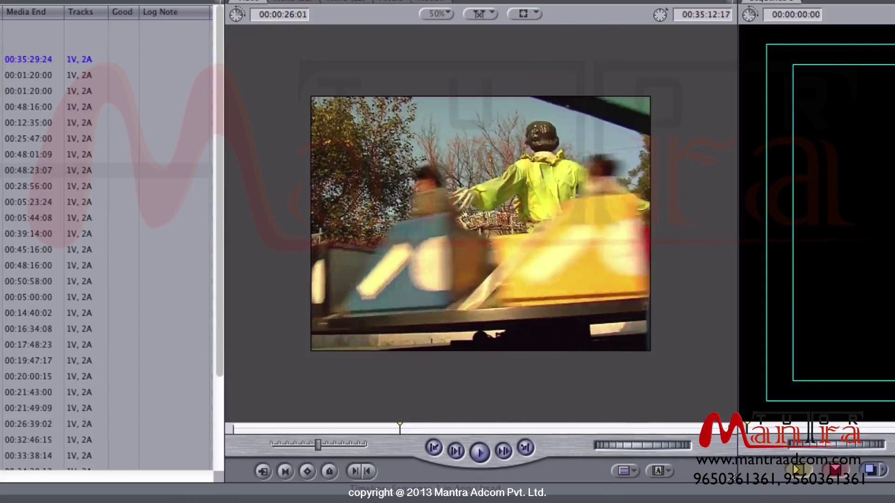
{"action": "key", "text": "l"}
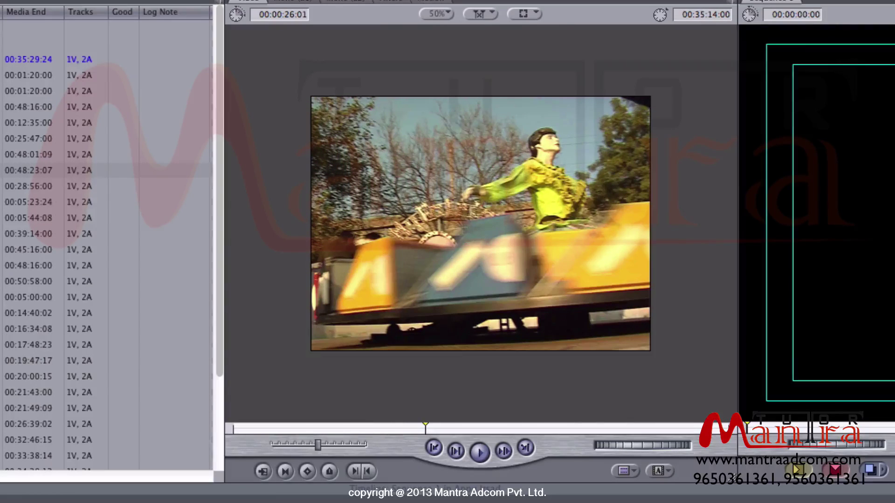
{"action": "key", "text": "o"}
{"action": "key", "text": "space"}
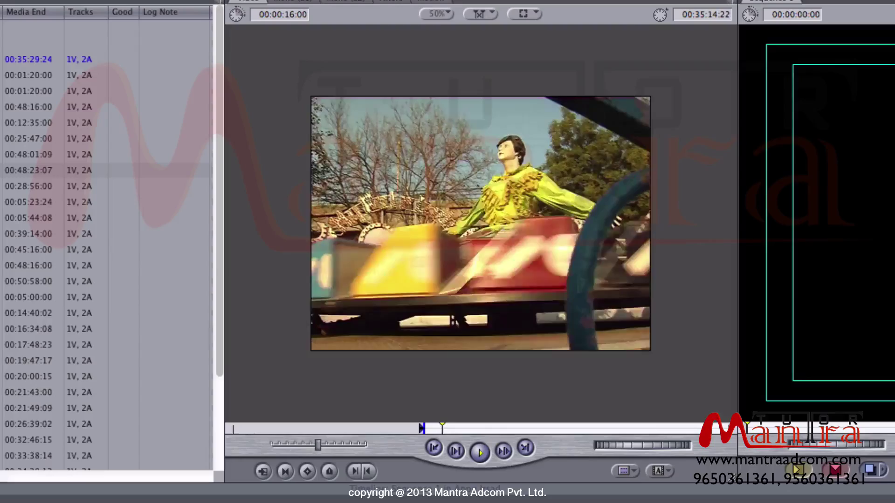
{"action": "key", "text": "o"}
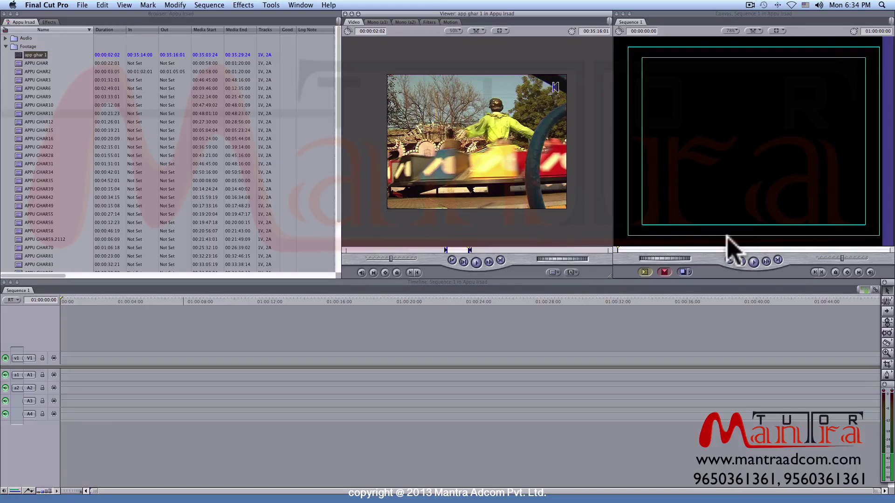
- Lower the system volume and raise it back up
{"action": "key", "text": "XF86AudioRaiseVolume"}
{"action": "key", "text": "XF86AudioLowerVolume"}
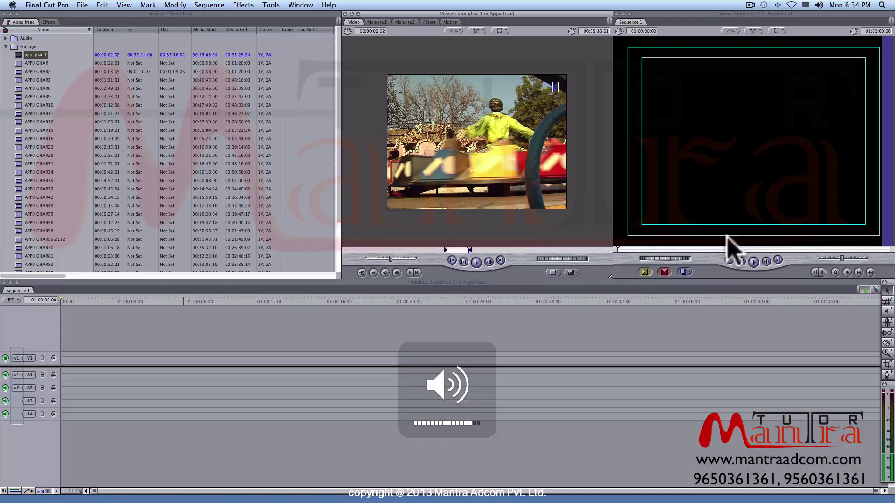
{"action": "key", "text": "XF86AudioLowerVolume"}
{"action": "key", "text": "XF86AudioLowerVolume"}
{"action": "key", "text": "XF86AudioLowerVolume"}
{"action": "key", "text": "XF86AudioLowerVolume"}
{"action": "key", "text": "XF86AudioLowerVolume"}
{"action": "key", "text": "XF86AudioLowerVolume"}
{"action": "key", "text": "XF86AudioLowerVolume"}
{"action": "key", "text": "XF86AudioLowerVolume"}
{"action": "key", "text": "XF86AudioLowerVolume"}
{"action": "key", "text": "XF86AudioLowerVolume"}
{"action": "key", "text": "XF86AudioLowerVolume"}
{"action": "key", "text": "XF86AudioLowerVolume"}
{"action": "key", "text": "XF86AudioRaiseVolume"}
{"action": "key", "text": "XF86AudioRaiseVolume"}
{"action": "key", "text": "XF86AudioRaiseVolume"}
{"action": "key", "text": "XF86AudioRaiseVolume"}
{"action": "key", "text": "XF86AudioRaiseVolume"}
{"action": "key", "text": "XF86AudioRaiseVolume"}
{"action": "key", "text": "XF86AudioRaiseVolume"}
{"action": "key", "text": "XF86AudioRaiseVolume"}
{"action": "key", "text": "XF86AudioRaiseVolume"}
{"action": "key", "text": "XF86AudioRaiseVolume"}
{"action": "key", "text": "XF86AudioRaiseVolume"}
{"action": "key", "text": "XF86AudioRaiseVolume"}
{"action": "key", "text": "XF86AudioRaiseVolume"}
{"action": "key", "text": "XF86AudioRaiseVolume"}
{"action": "key", "text": "XF86AudioRaiseVolume"}
{"action": "key", "text": "XF86AudioRaiseVolume"}
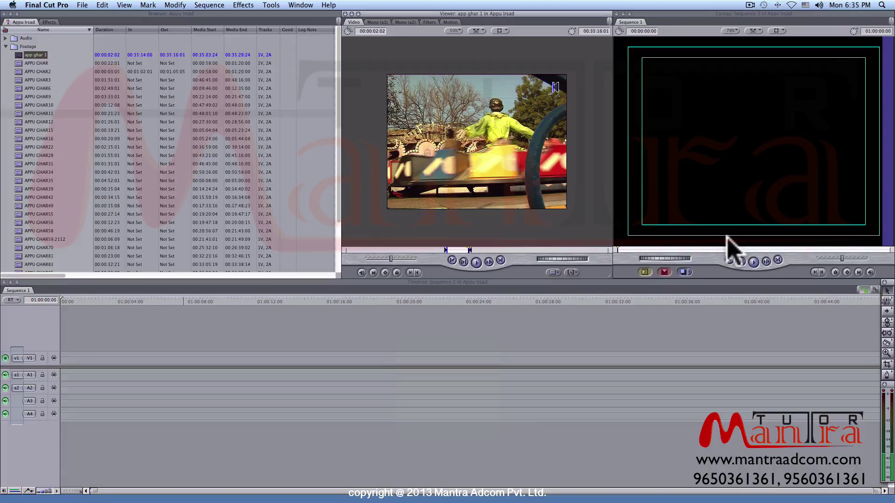
- Overwrite the marked section of app ghar 1 into the start of the sequence, undoing and repeating the edit once
{"action": "key", "text": "F10"}
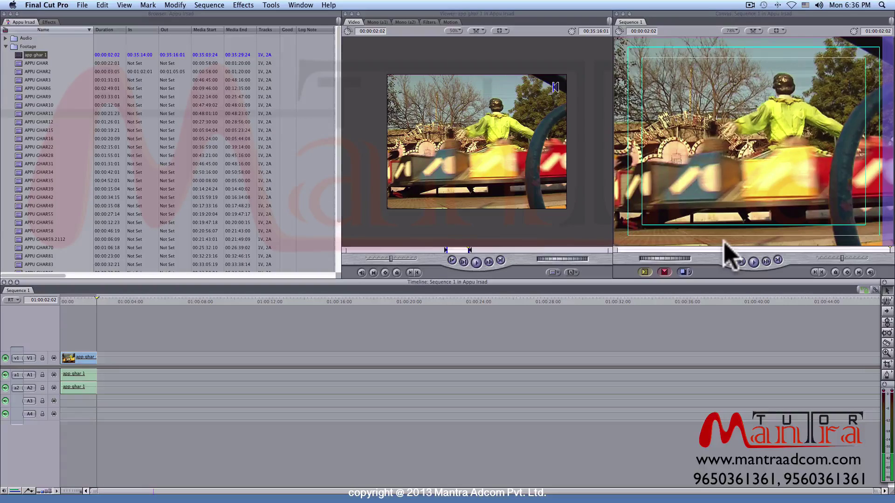
{"action": "key", "text": "super+z"}
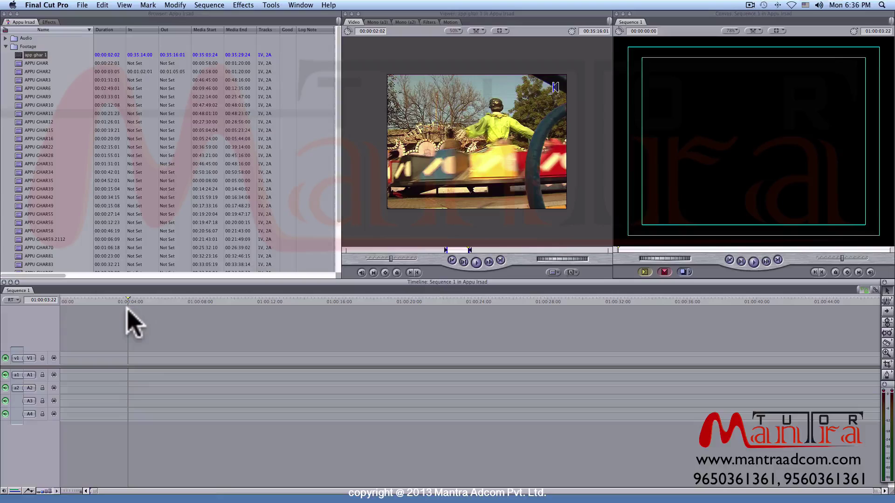
{"action": "key", "text": "F10"}
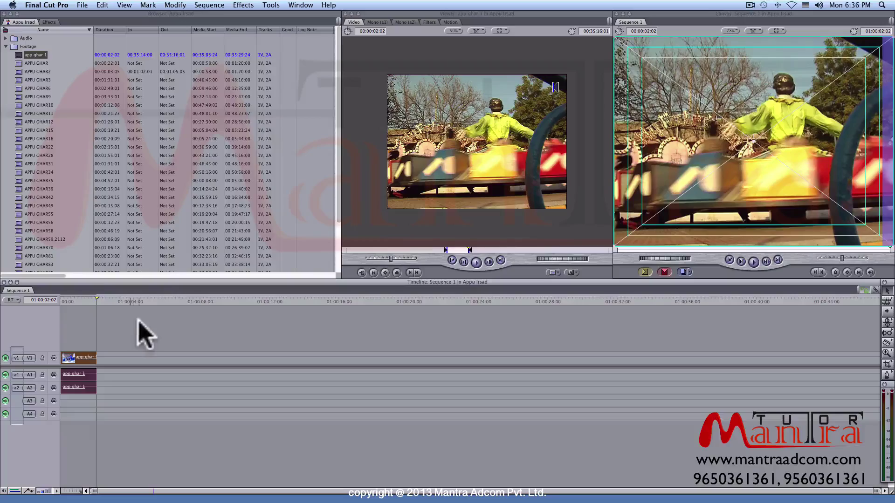
- Enable using all F1, F2, etc. keys as standard function keys in the Mac's Keyboard preferences
{"action": "left_click", "coordinate": [13, 4]}
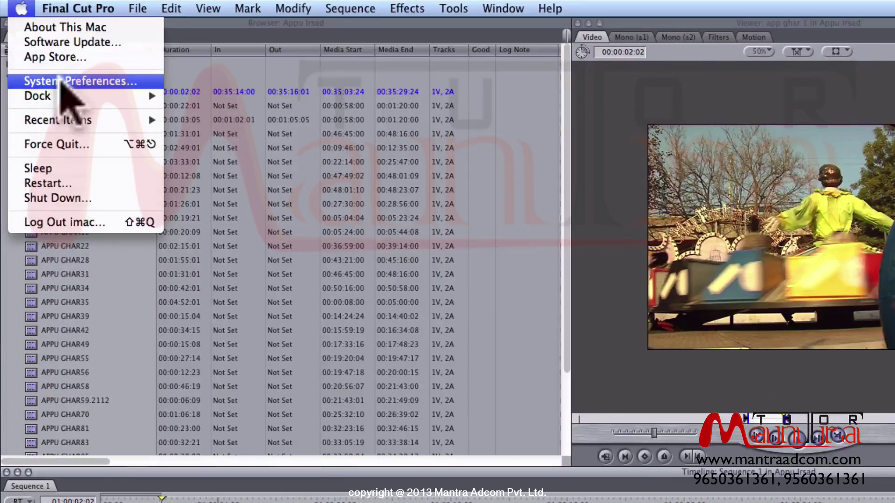
{"action": "left_click", "coordinate": [61, 81]}
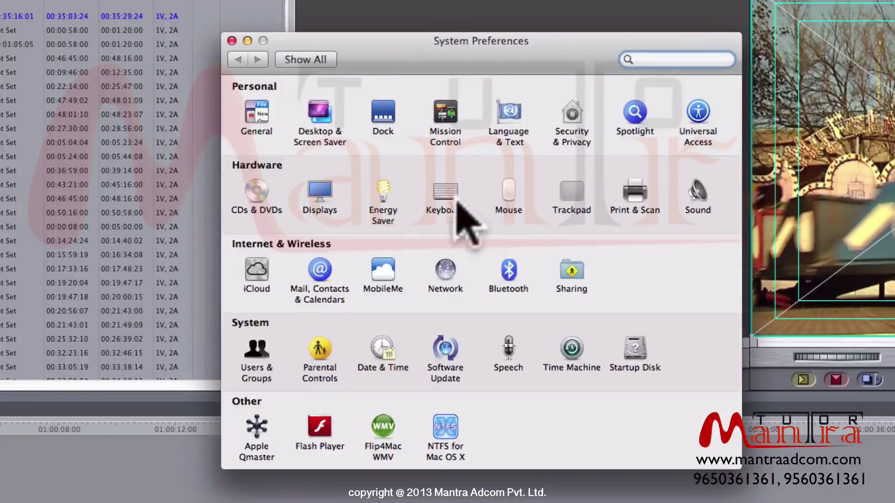
{"action": "left_click", "coordinate": [716, 276]}
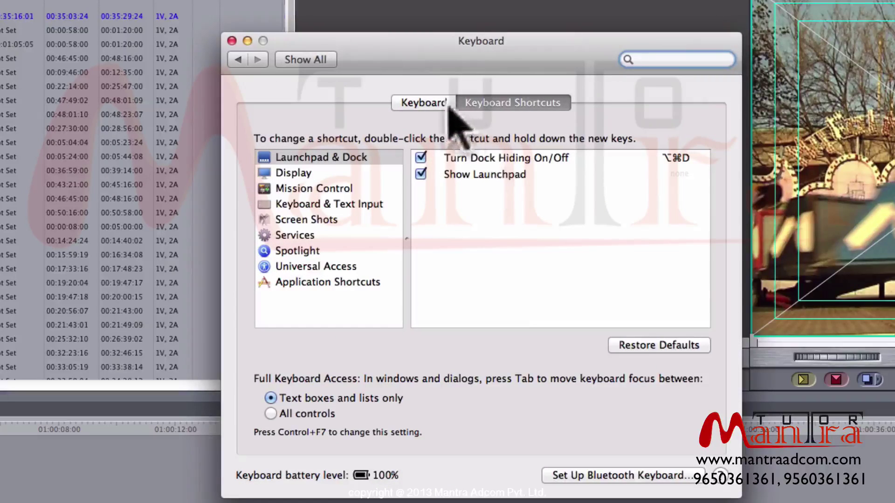
{"action": "left_click", "coordinate": [440, 103]}
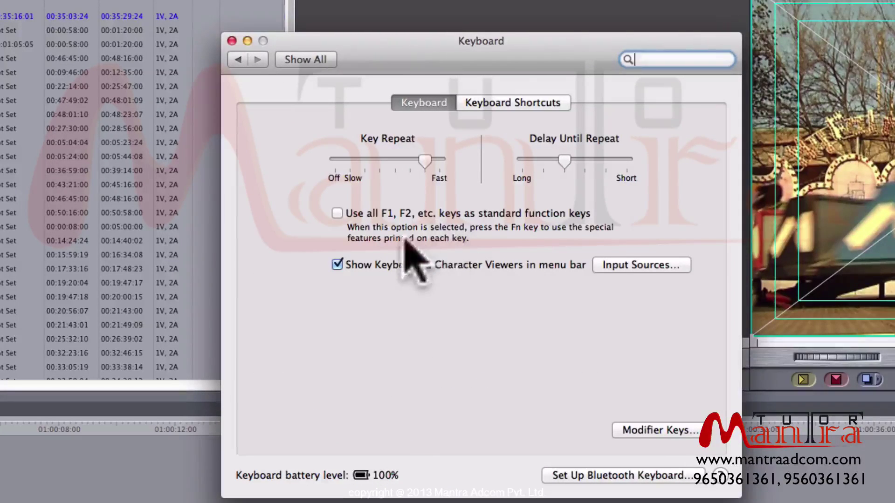
{"action": "left_click", "coordinate": [338, 217]}
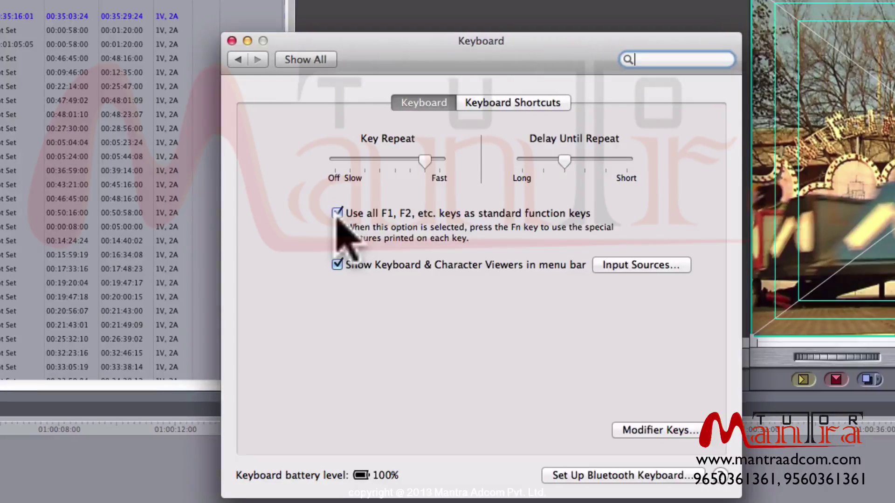
{"action": "left_click", "coordinate": [231, 41]}
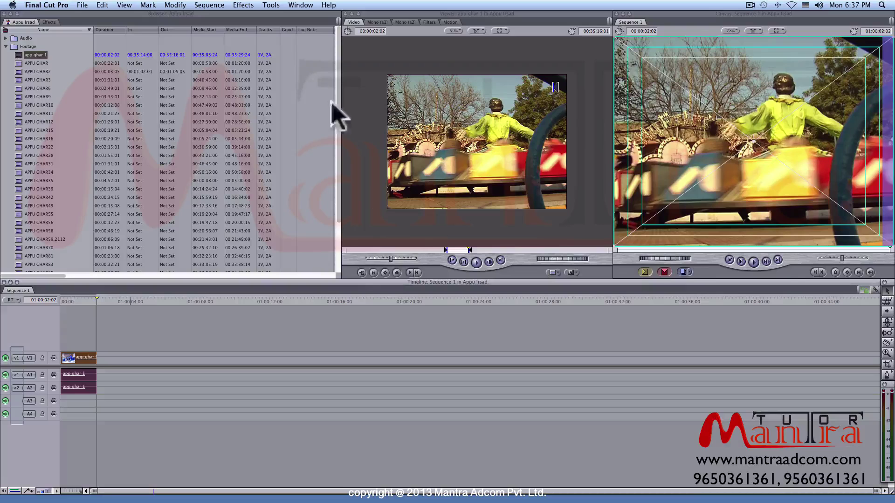
- Overwrite the marked section of app ghar 1 three times in a row from about 01:00:14:18, and try a Replace edit
{"action": "left_click", "coordinate": [317, 301]}
{"action": "key", "text": "F10"}
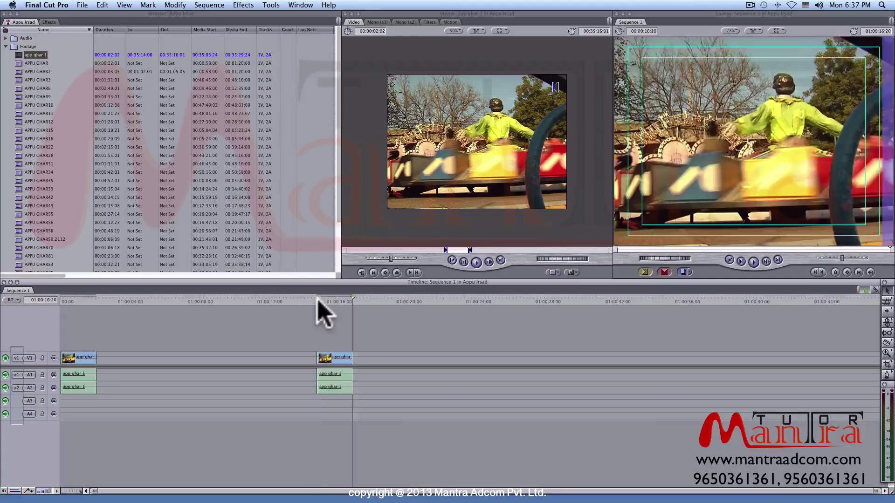
{"action": "key", "text": "F10"}
{"action": "key", "text": "F10"}
{"action": "key", "text": "F11"}
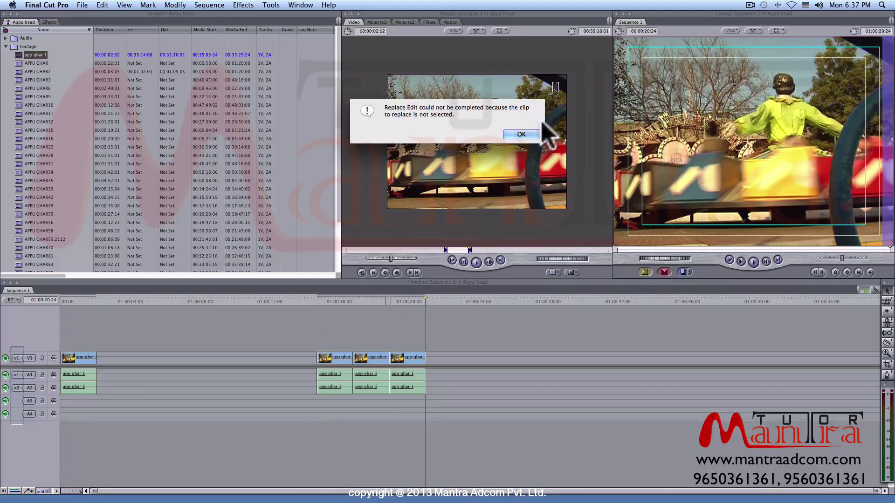
{"action": "left_click", "coordinate": [521, 135]}
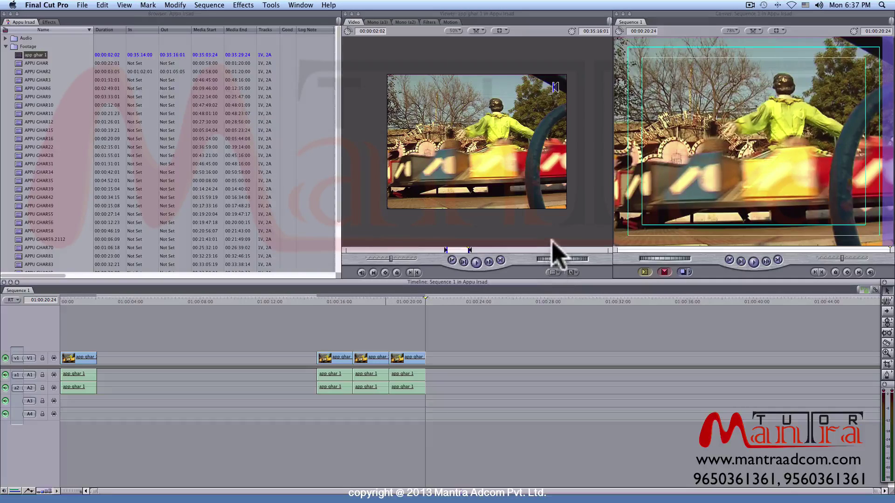
- Raise the system volume and mute the sound
{"action": "key", "text": "XF86AudioRaiseVolume"}
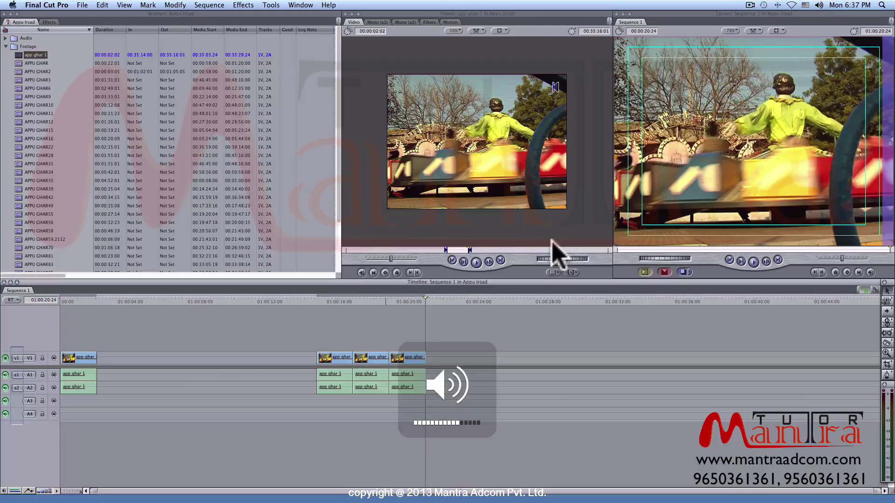
{"action": "key", "text": "XF86AudioMute"}
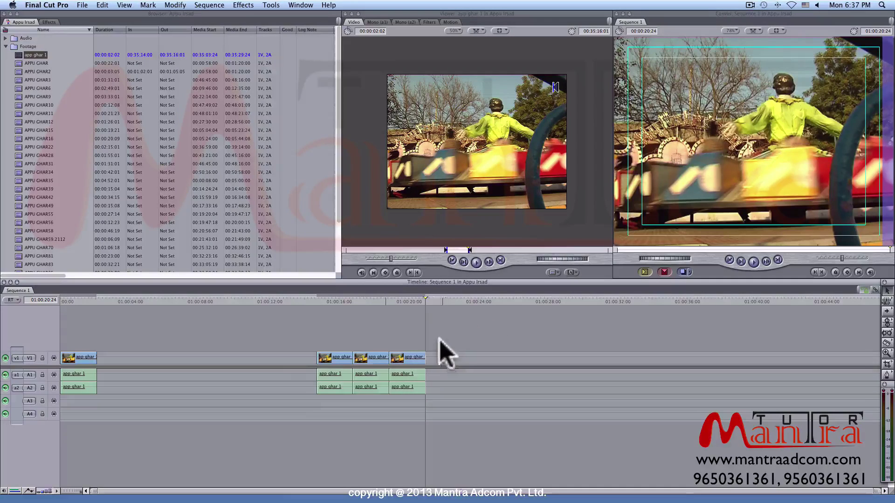
- Delete the three consecutive app ghar 1 clips after the gap in the sequence
{"action": "left_click_drag", "start_coordinate": [444, 354], "coordinate": [287, 399]}
{"action": "key", "text": "Delete"}
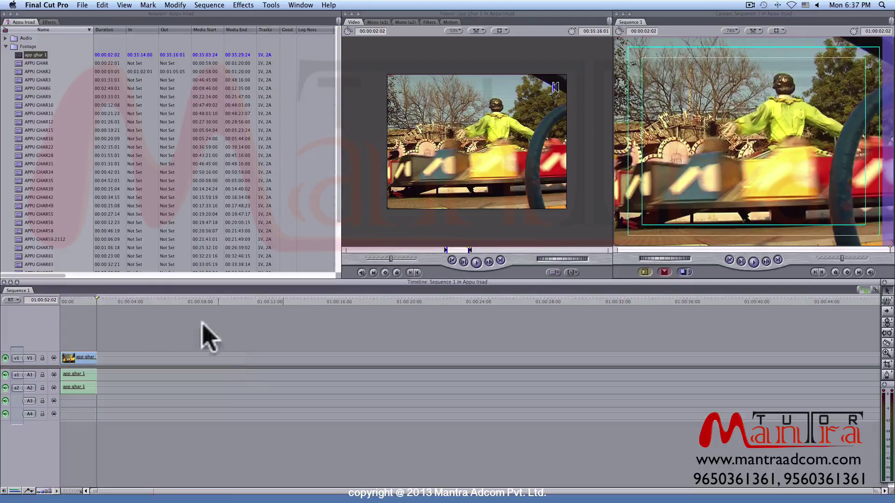
- Select the remaining app ghar 1 clip and examine it at different Timeline zoom levels
{"action": "left_click_drag", "start_coordinate": [202, 323], "coordinate": [70, 455]}
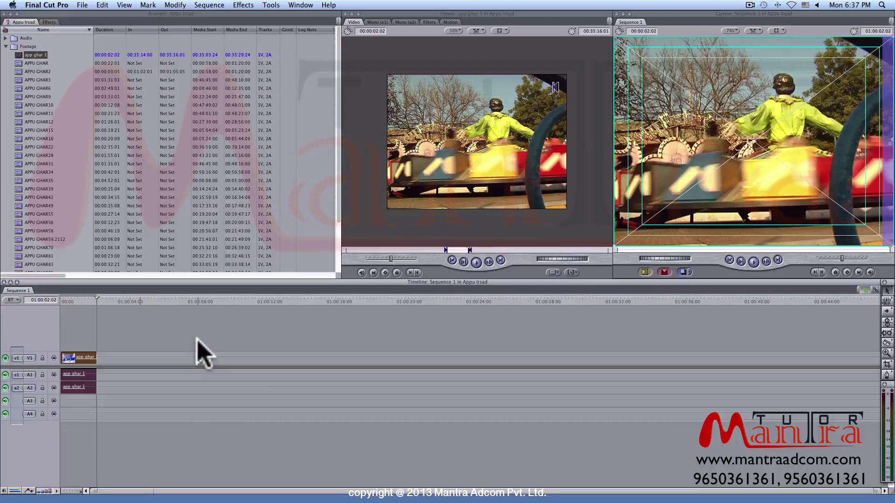
{"action": "key", "text": "super+minus"}
{"action": "key", "text": "super+minus"}
{"action": "key", "text": "super+minus"}
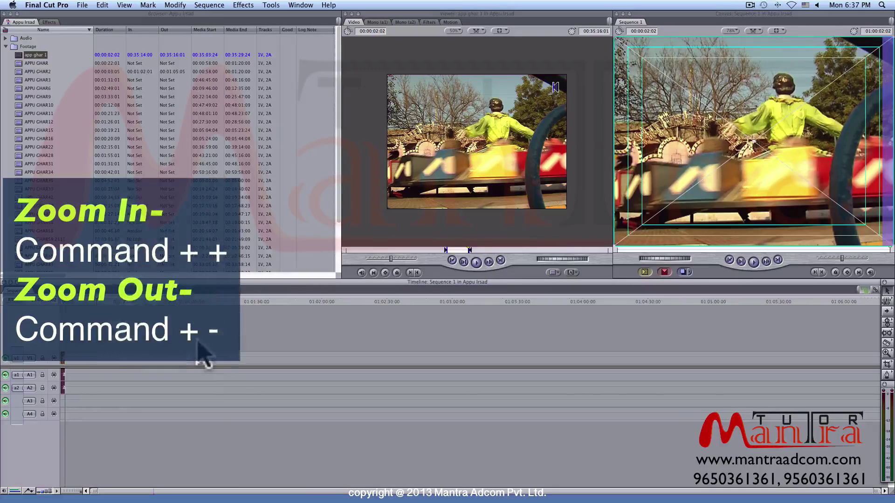
{"action": "key", "text": "super+plus"}
{"action": "key", "text": "super+plus"}
{"action": "key", "text": "super+plus"}
{"action": "key", "text": "super+plus"}
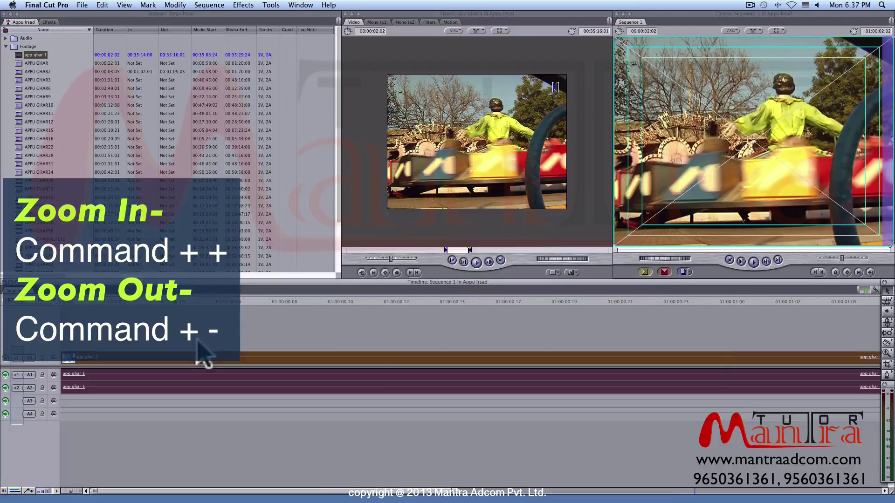
{"action": "key", "text": "super+minus"}
{"action": "key", "text": "super+minus"}
{"action": "key", "text": "super+minus"}
{"action": "key", "text": "super+plus"}
{"action": "key", "text": "super+plus"}
{"action": "key", "text": "super+plus"}
{"action": "key", "text": "super+minus"}
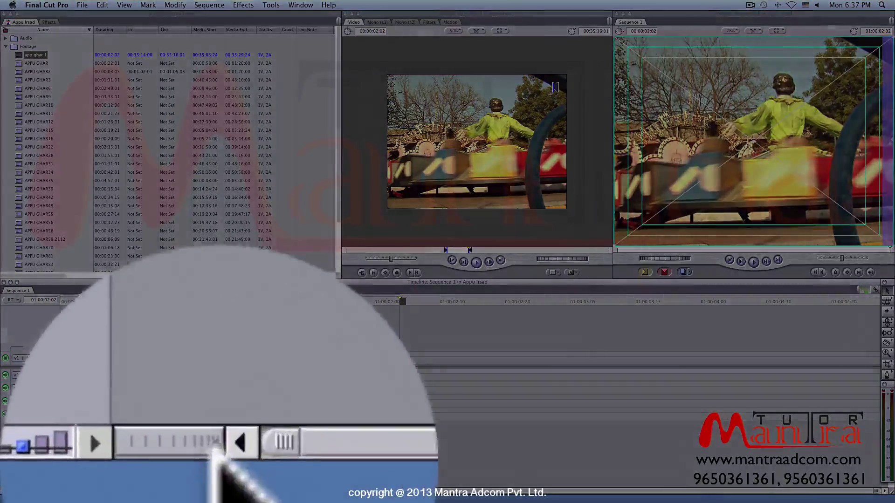
{"action": "mouse_move", "coordinate": [53, 491]}
{"action": "left_mouse_down"}
{"action": "mouse_move", "coordinate": [43, 491]}
{"action": "mouse_move", "coordinate": [53, 491]}
{"action": "left_mouse_up"}
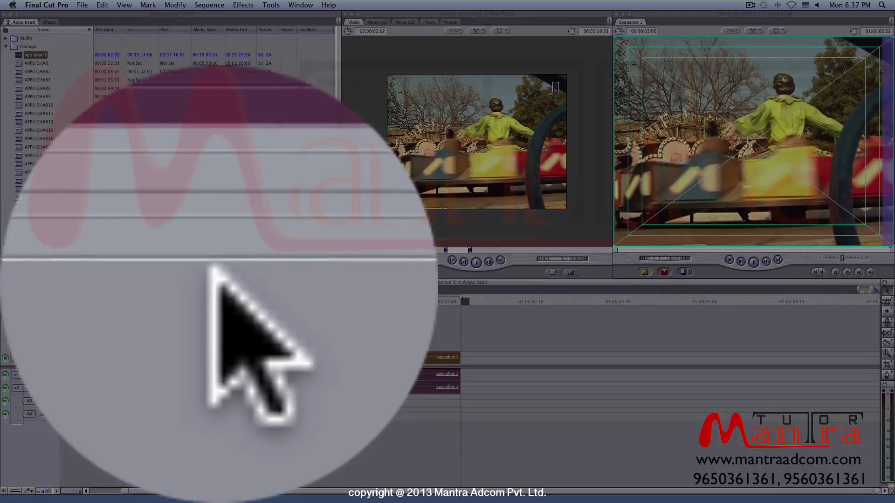
- Cycle through the Timeline track heights and leave the tracks at the tallest size
{"action": "left_click", "coordinate": [46, 491]}
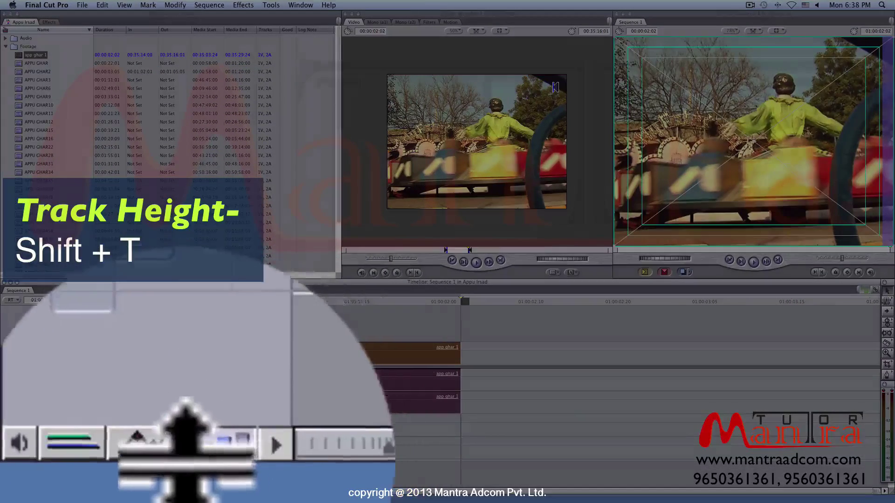
{"action": "key", "text": "shift+t"}
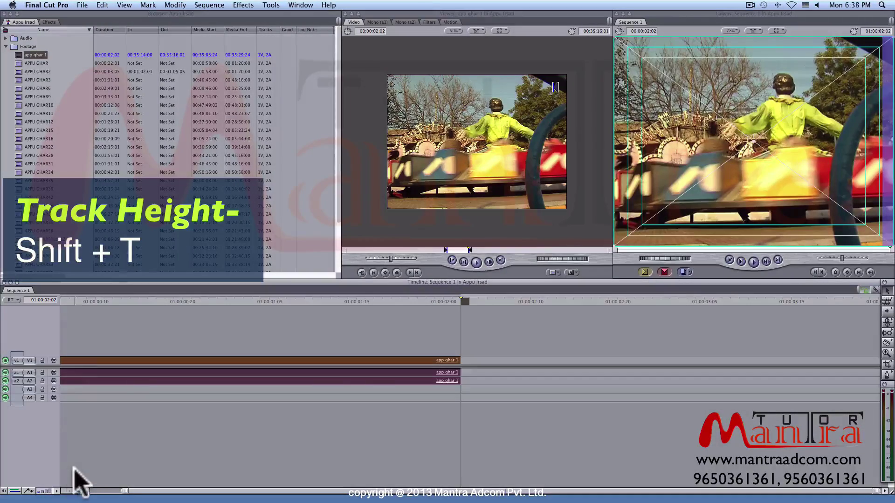
{"action": "key", "text": "shift+t"}
{"action": "key", "text": "shift+t"}
{"action": "key", "text": "shift+t"}
{"action": "key", "text": "shift+t"}
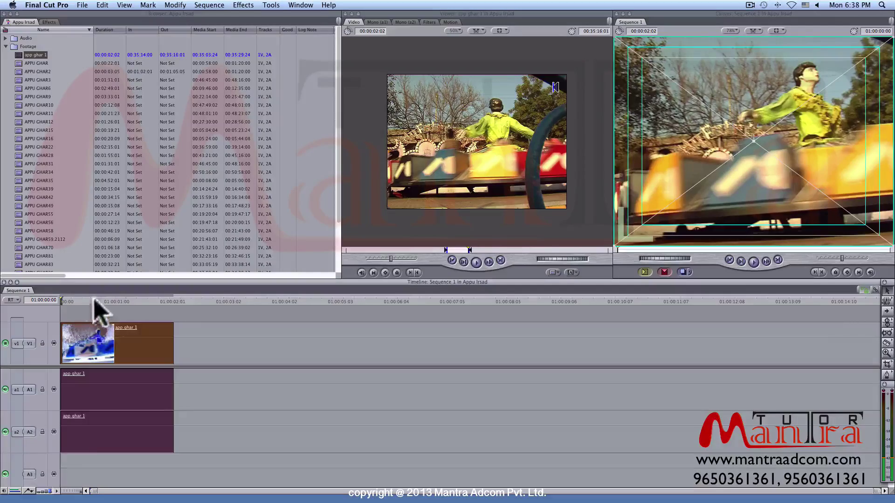
- Play the sequence from its start twice, stopping partway through the app ghar 1 clip each time
{"action": "left_click", "coordinate": [64, 302]}
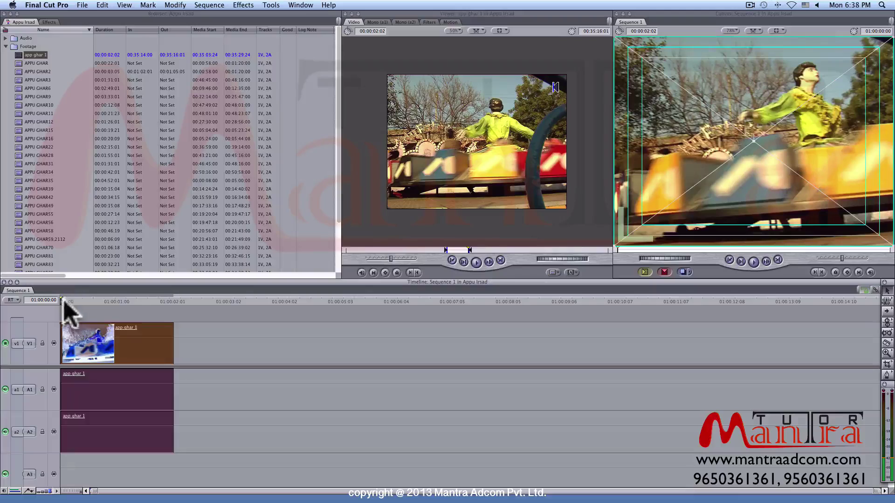
{"action": "key", "text": "space"}
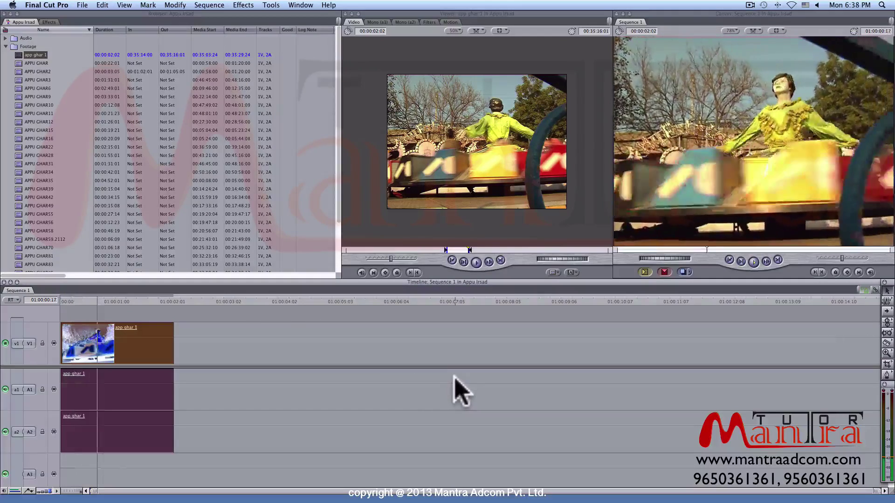
{"action": "key", "text": "space"}
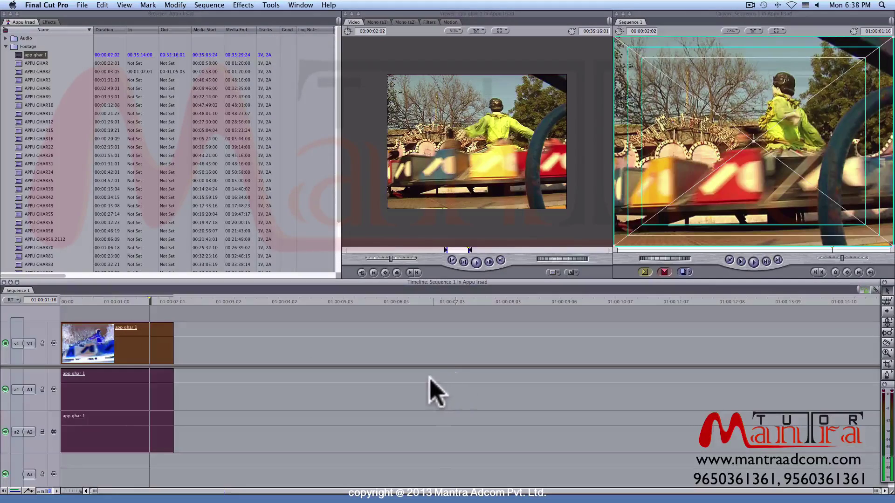
{"action": "left_click", "coordinate": [63, 302]}
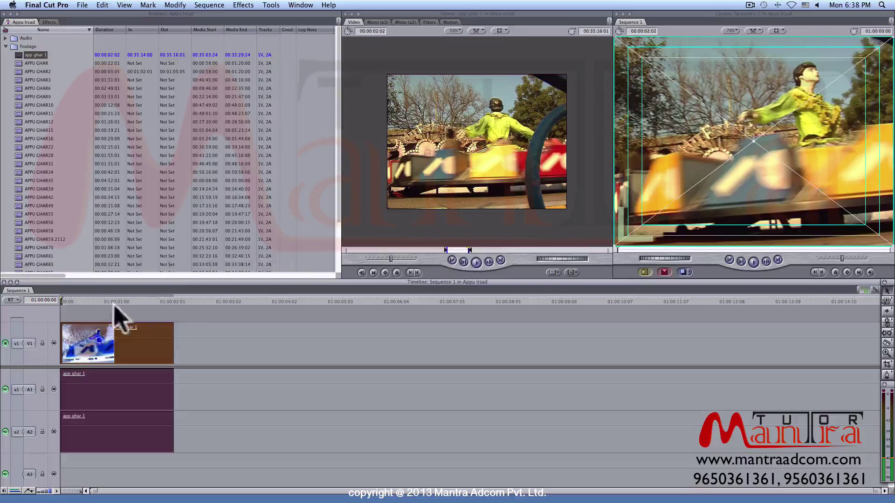
{"action": "key", "text": "space"}
{"action": "key", "text": "space"}
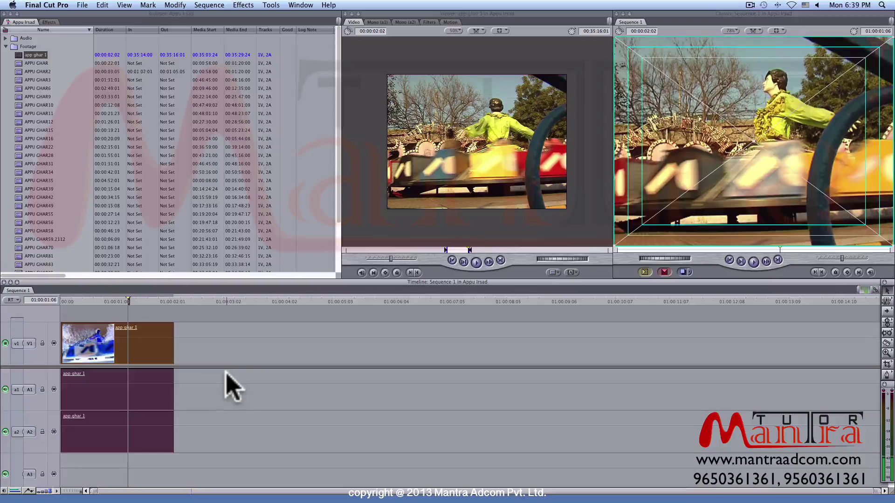
- Delete all clips from the sequence
{"action": "key", "text": "super+equal"}
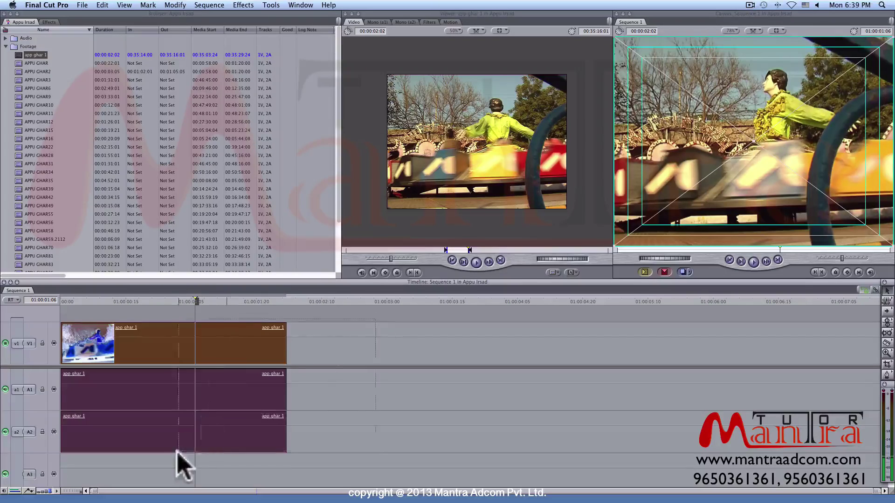
{"action": "key", "text": "super+a"}
{"action": "key", "text": "Delete"}
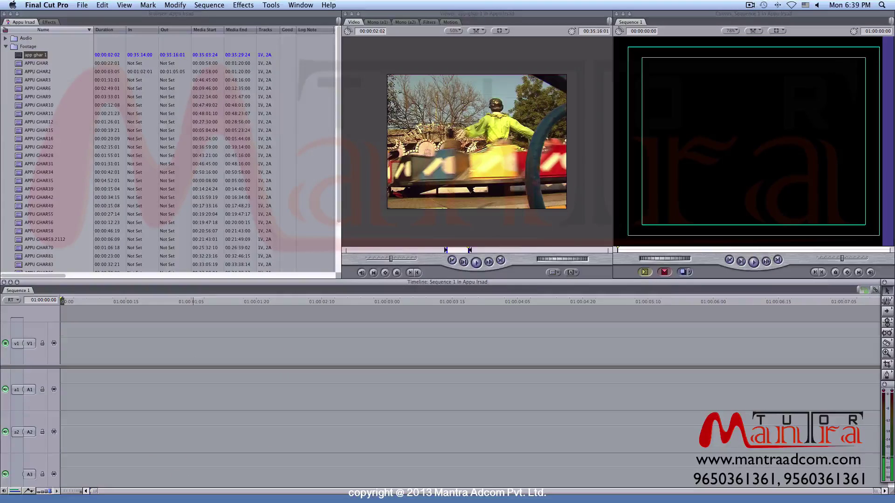
- Open APPU GHAR in the Viewer and scrub to the start of the clip
{"action": "double_click", "coordinate": [28, 63]}
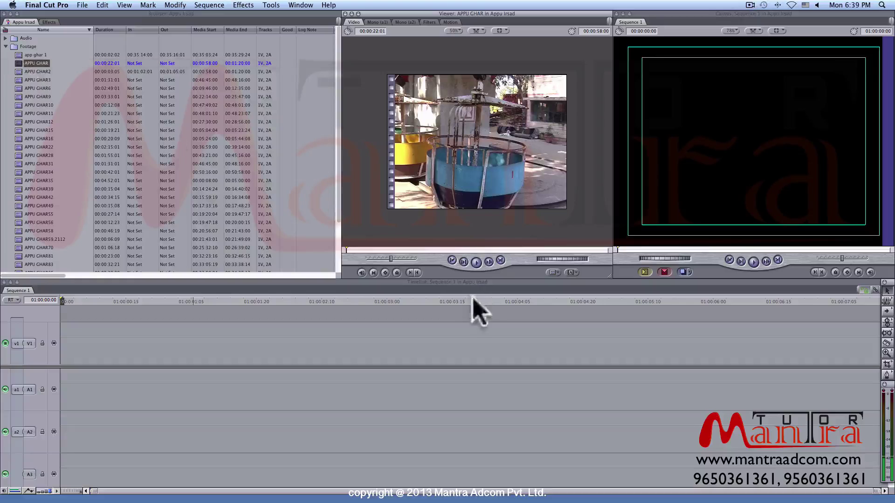
{"action": "left_click_drag", "start_coordinate": [348, 250], "coordinate": [266, 250]}
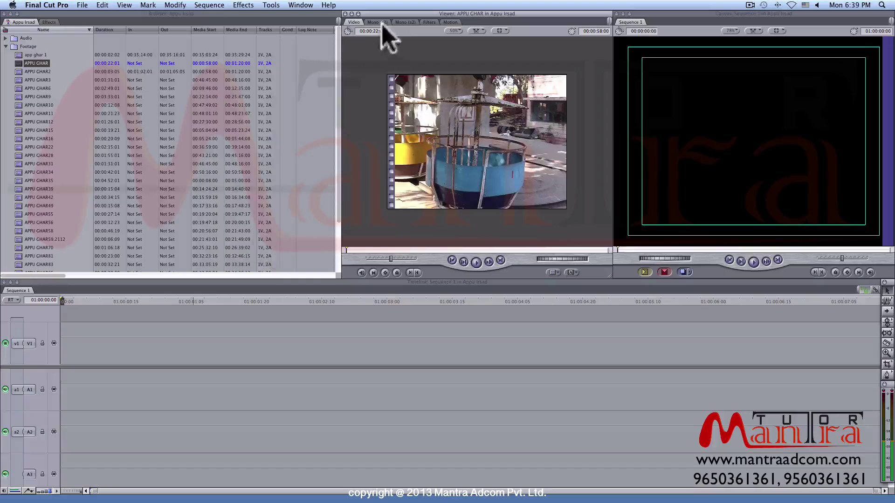